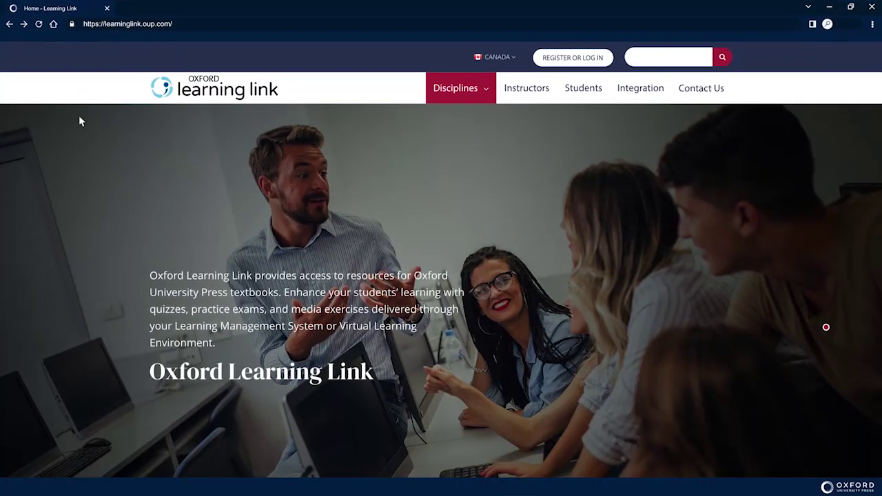
Browse the home page, then go to sign-in and choose Create Account.
{"action": "scroll", "coordinate": [79, 122], "scroll_direction": "down", "scroll_amount": 2}
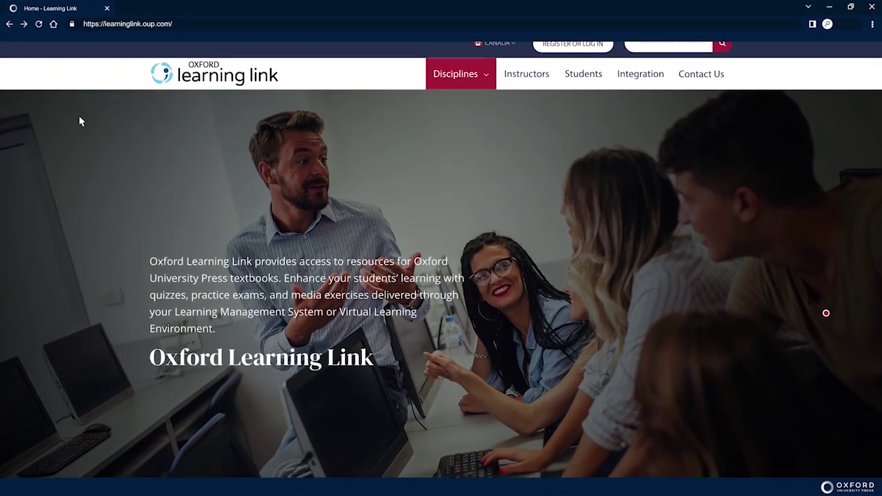
{"action": "scroll", "coordinate": [79, 121], "scroll_direction": "down", "scroll_amount": 3}
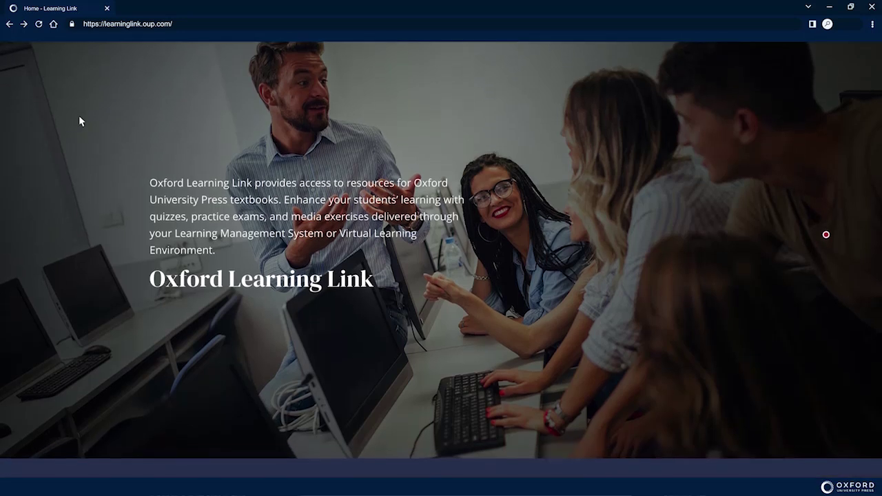
{"action": "scroll", "coordinate": [79, 122], "scroll_direction": "down", "scroll_amount": 4}
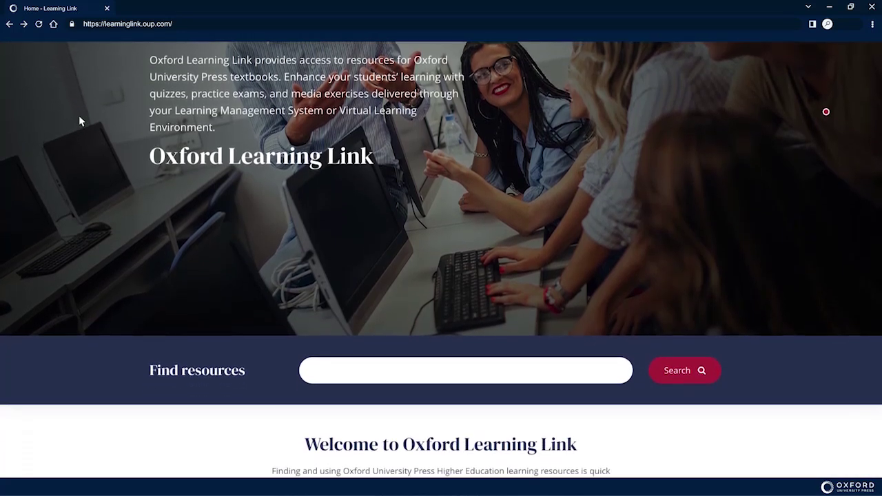
{"action": "scroll", "coordinate": [79, 122], "scroll_direction": "down", "scroll_amount": 4}
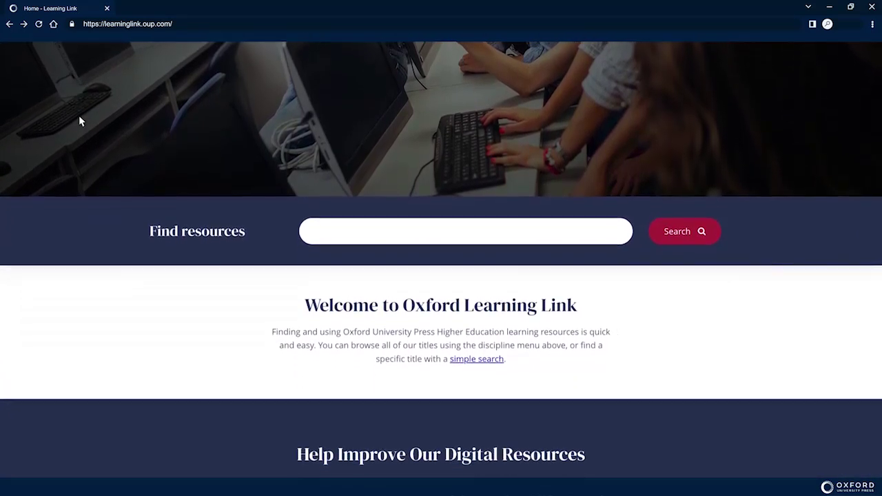
{"action": "scroll", "coordinate": [79, 121], "scroll_direction": "down", "scroll_amount": 4}
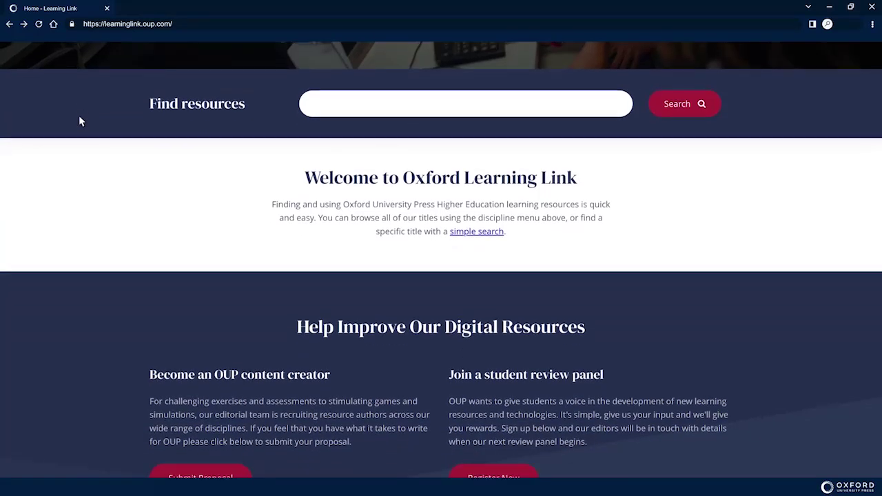
{"action": "scroll", "coordinate": [80, 122], "scroll_direction": "down", "scroll_amount": 2}
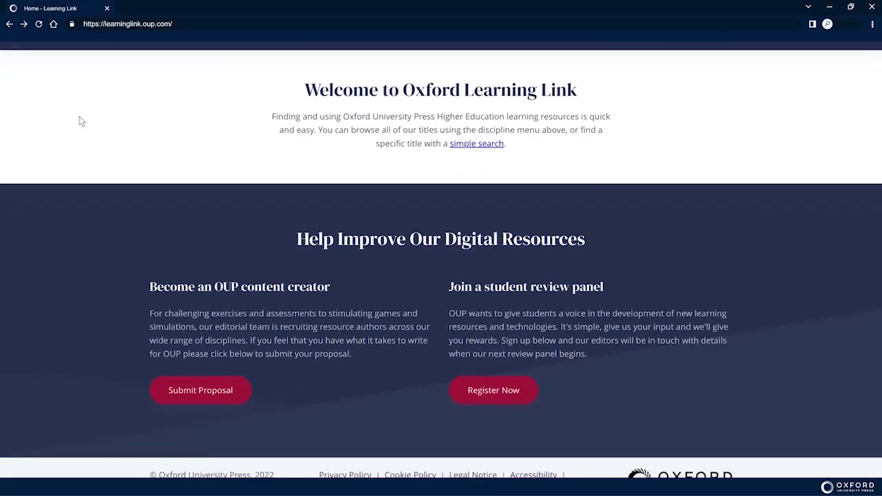
{"action": "scroll", "coordinate": [79, 121], "scroll_direction": "down", "scroll_amount": 1}
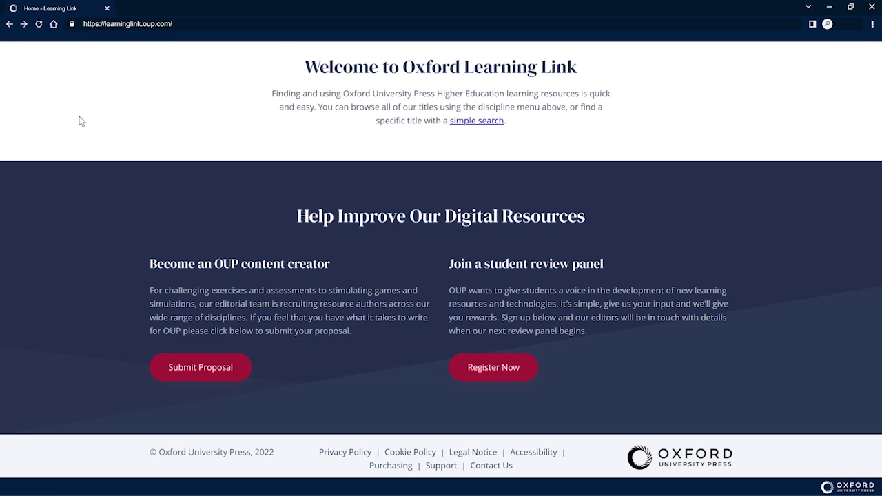
{"action": "scroll", "coordinate": [79, 121], "scroll_direction": "up", "scroll_amount": 1}
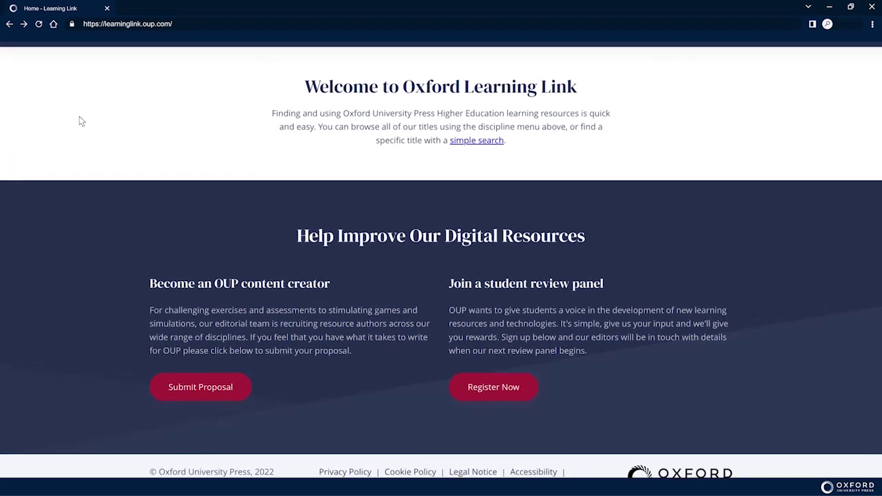
{"action": "scroll", "coordinate": [79, 121], "scroll_direction": "up", "scroll_amount": 3}
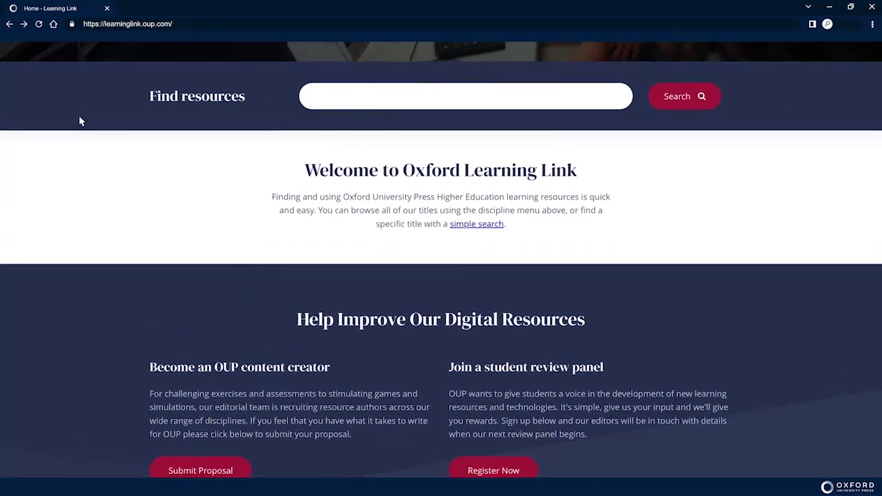
{"action": "scroll", "coordinate": [80, 121], "scroll_direction": "up", "scroll_amount": 4}
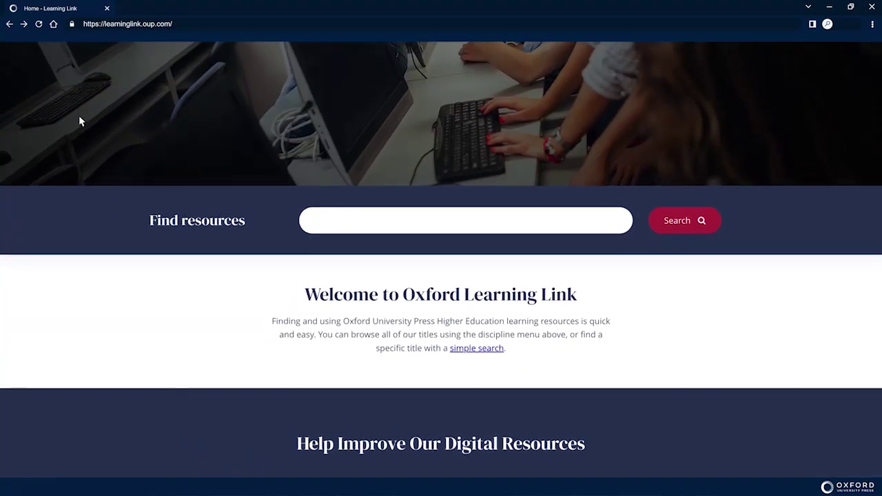
{"action": "scroll", "coordinate": [79, 121], "scroll_direction": "up", "scroll_amount": 4}
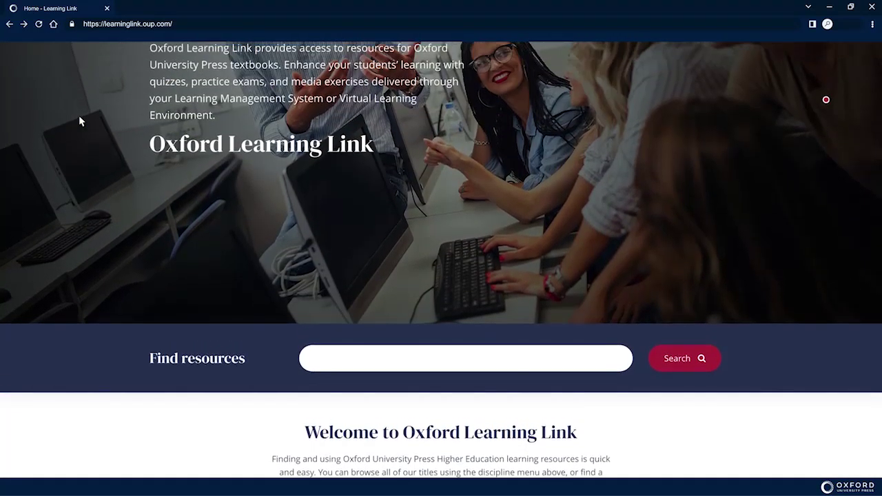
{"action": "scroll", "coordinate": [79, 121], "scroll_direction": "up", "scroll_amount": 4}
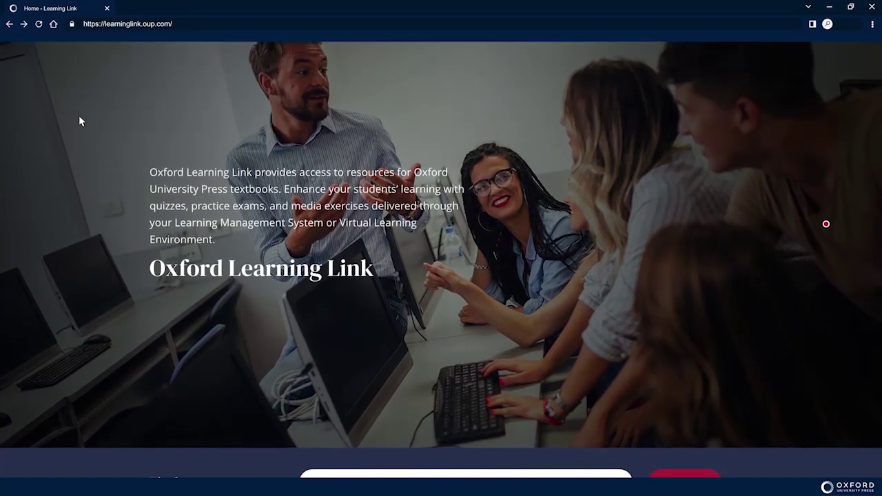
{"action": "scroll", "coordinate": [79, 121], "scroll_direction": "up", "scroll_amount": 2}
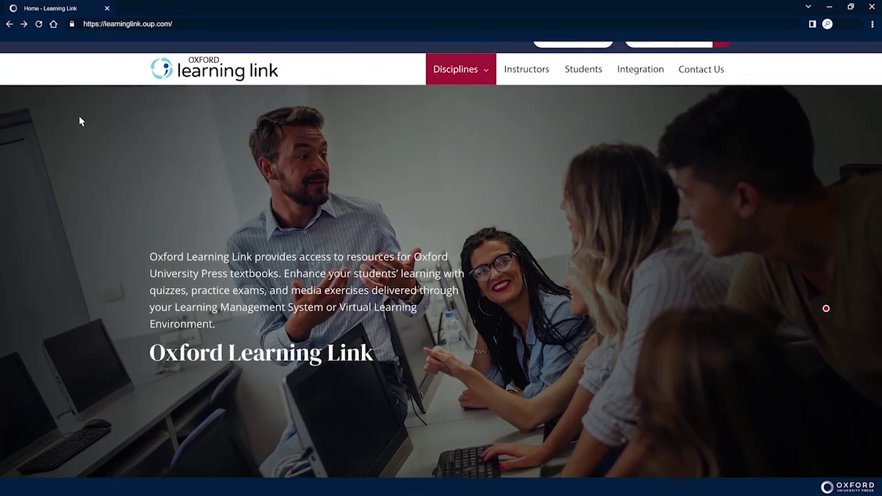
{"action": "scroll", "coordinate": [79, 122], "scroll_direction": "up", "scroll_amount": 1}
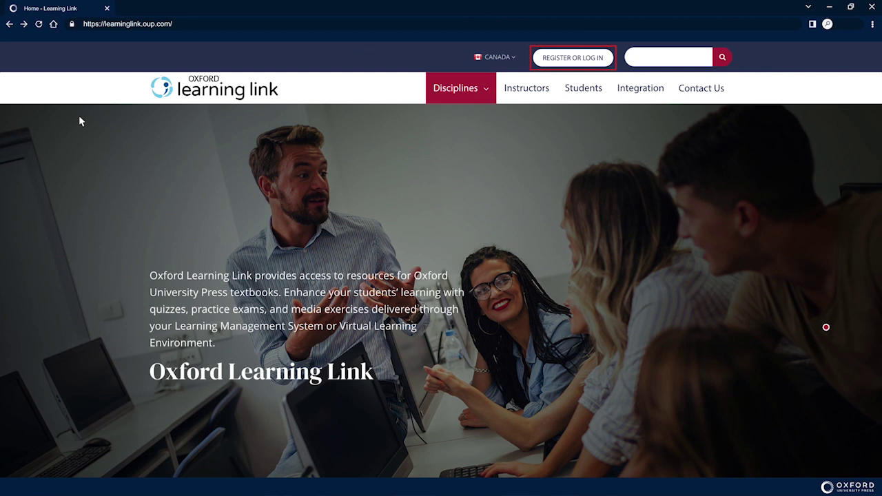
{"action": "left_click", "coordinate": [575, 61]}
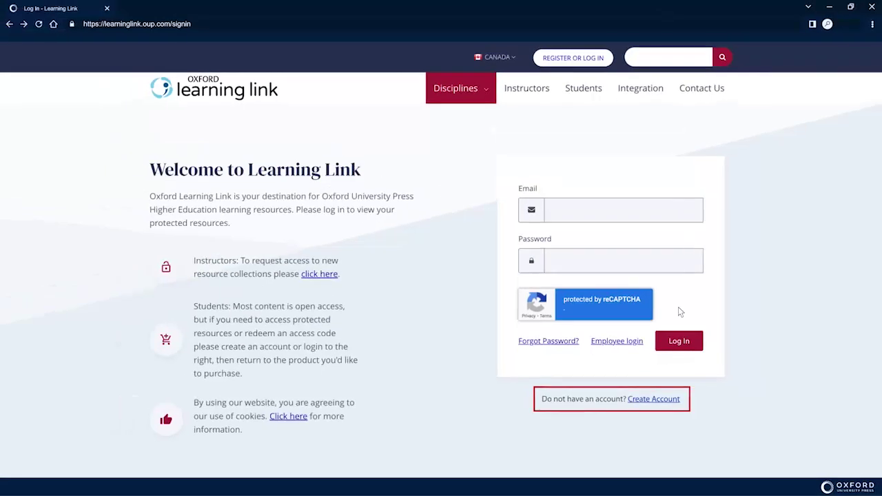
{"action": "left_click", "coordinate": [653, 400]}
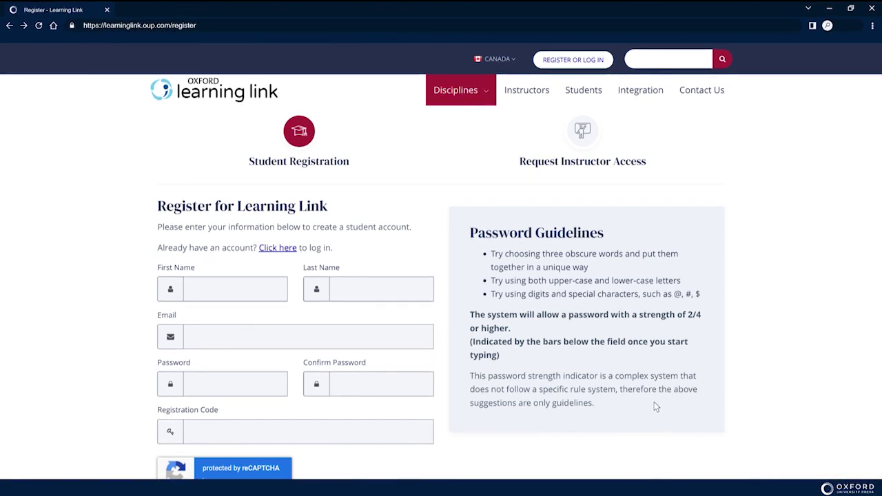
Enter the student's first name, last name and e-mail address on the registration form.
{"action": "scroll", "coordinate": [655, 404], "scroll_direction": "down", "scroll_amount": 2}
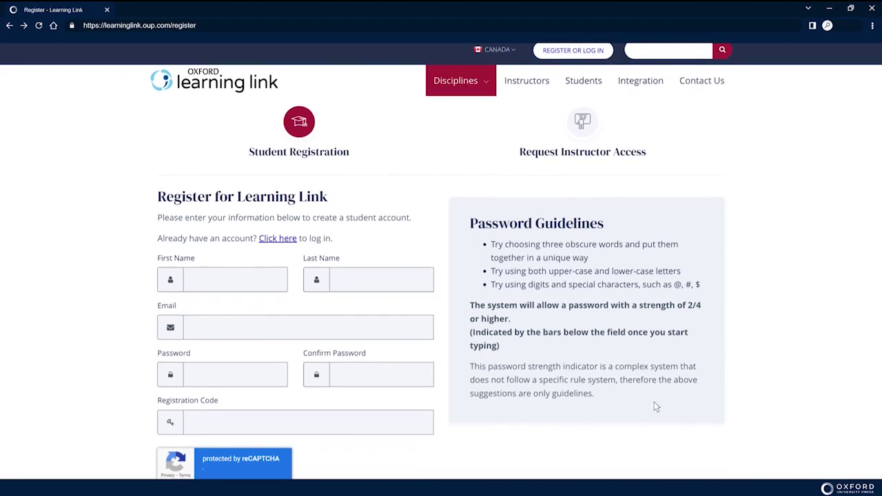
{"action": "scroll", "coordinate": [656, 407], "scroll_direction": "down", "scroll_amount": 2}
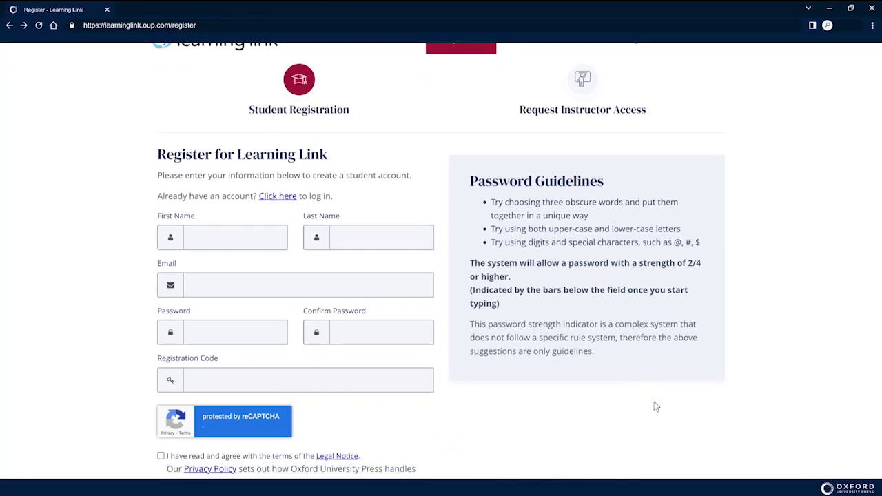
{"action": "scroll", "coordinate": [656, 406], "scroll_direction": "down", "scroll_amount": 2}
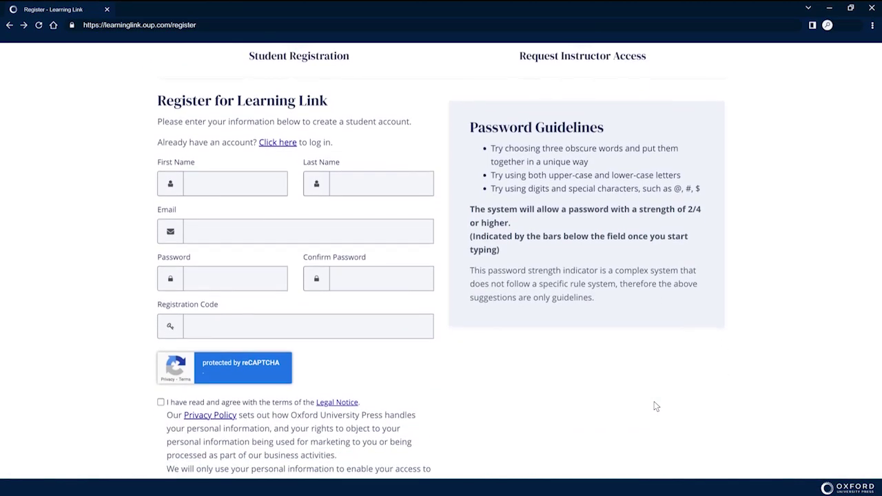
{"action": "scroll", "coordinate": [657, 407], "scroll_direction": "down", "scroll_amount": 1}
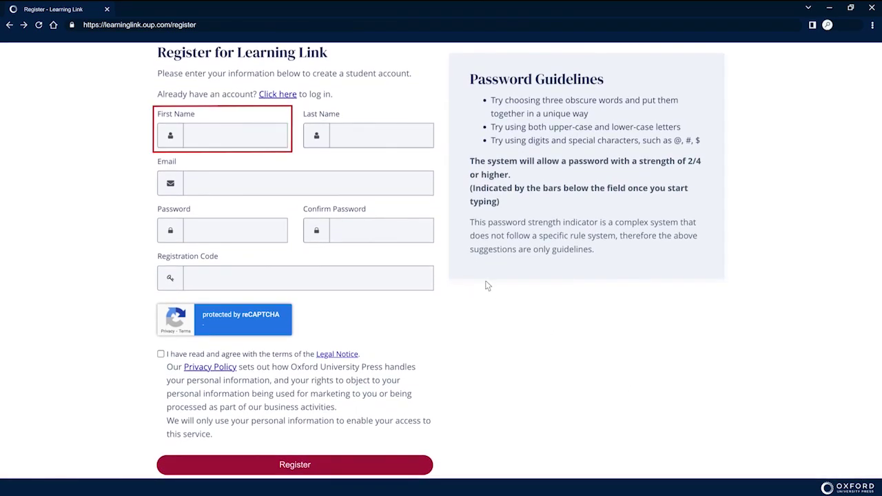
{"action": "left_click", "coordinate": [276, 134]}
{"action": "type", "text": "John"}
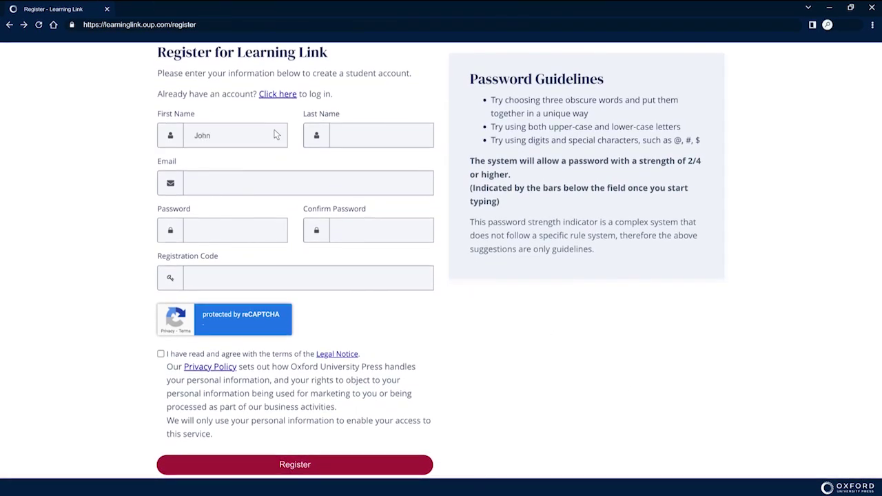
{"action": "left_click", "coordinate": [420, 134]}
{"action": "type", "text": "Doe"}
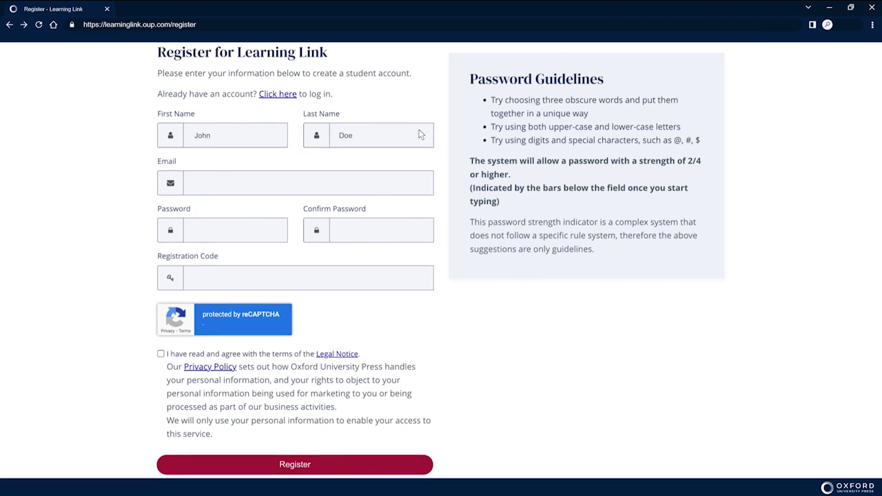
{"action": "left_click", "coordinate": [420, 182]}
{"action": "type", "text": "John.Doe@university.edu"}
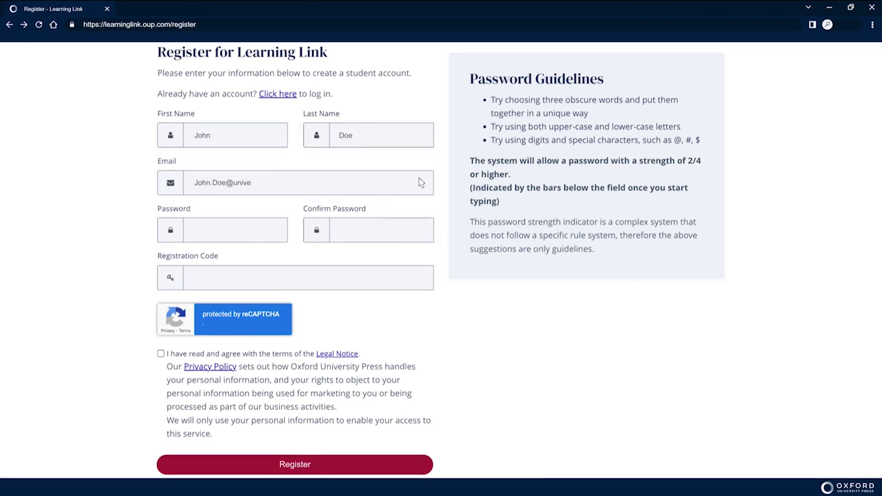
Set and confirm a password, enter the course registration code, accept the Legal Notice and register.
{"action": "left_click", "coordinate": [271, 224]}
{"action": "type", "text": "••••••••••••••"}
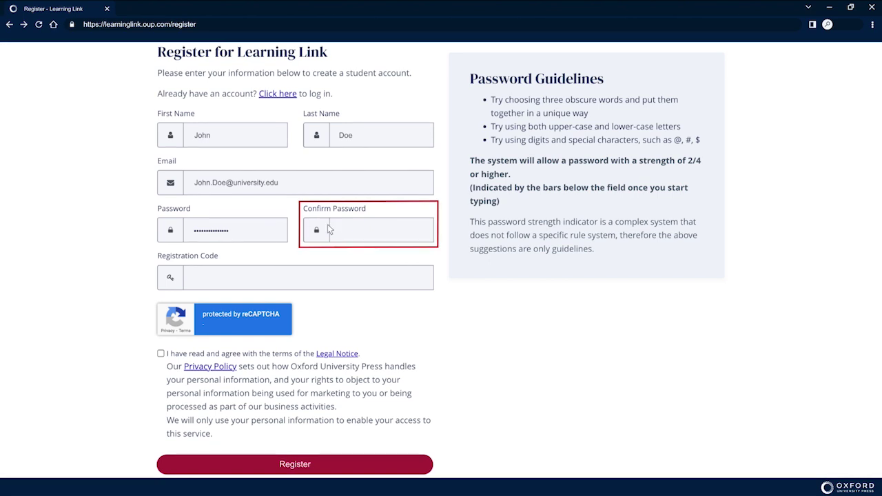
{"action": "left_click", "coordinate": [419, 229]}
{"action": "type", "text": "••••••••••••••"}
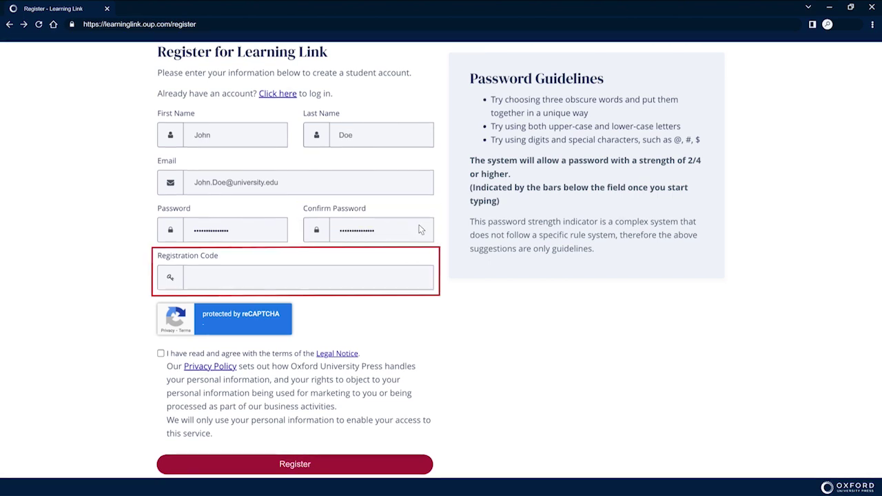
{"action": "left_click", "coordinate": [411, 277]}
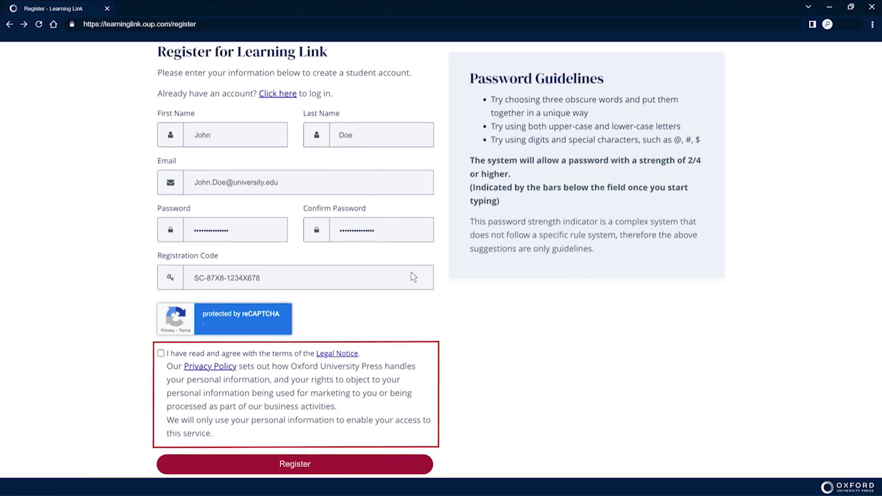
{"action": "left_click", "coordinate": [161, 353]}
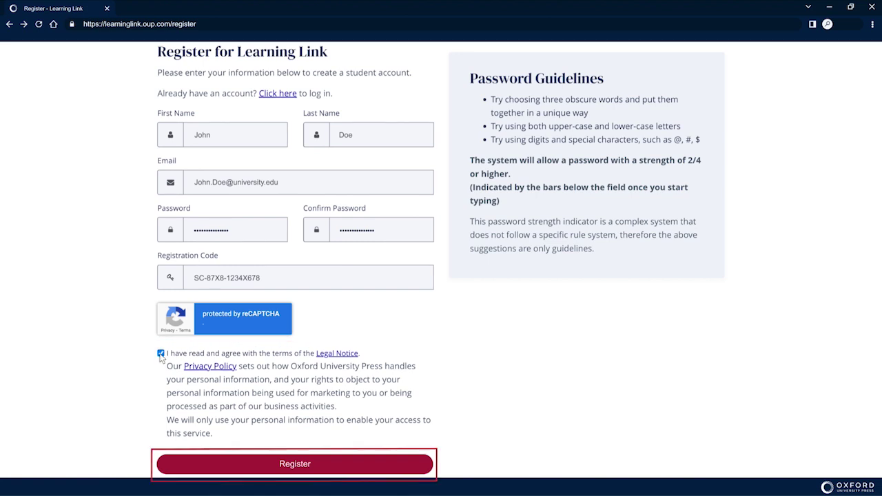
{"action": "left_click", "coordinate": [279, 461]}
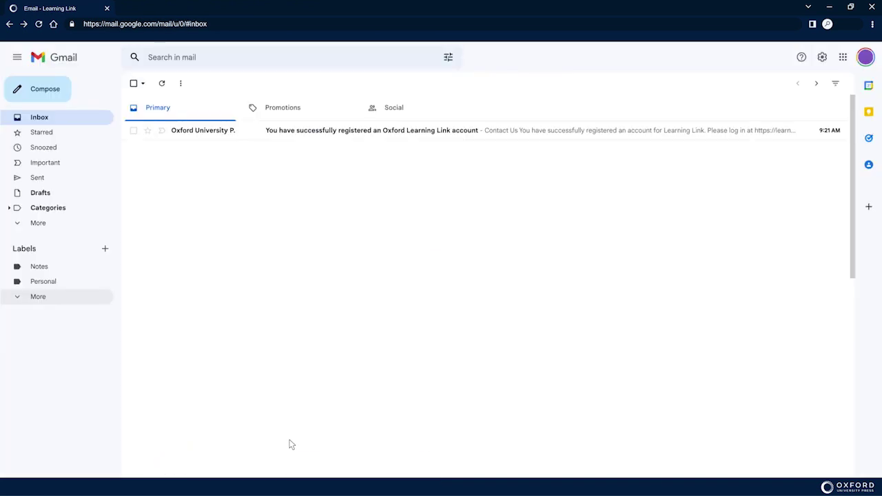
Open the Oxford University Press confirmation email and follow its learninglink.oup.com link.
{"action": "left_click", "coordinate": [246, 132]}
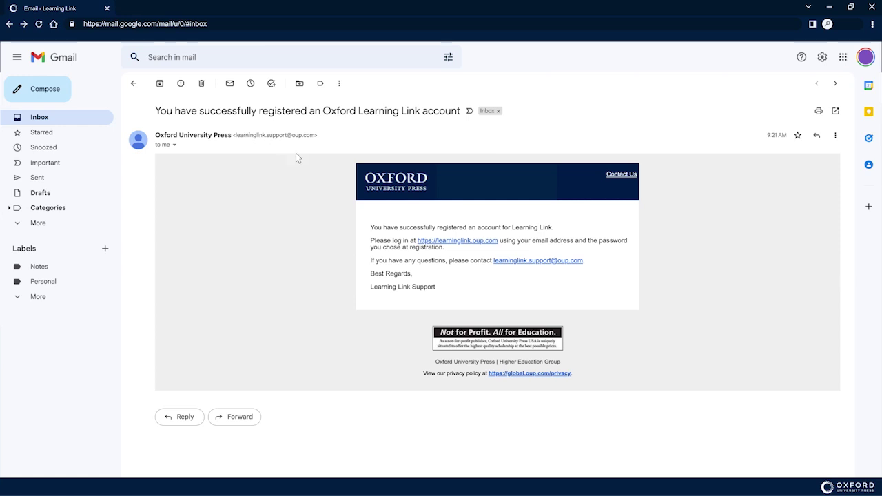
{"action": "left_click", "coordinate": [472, 241]}
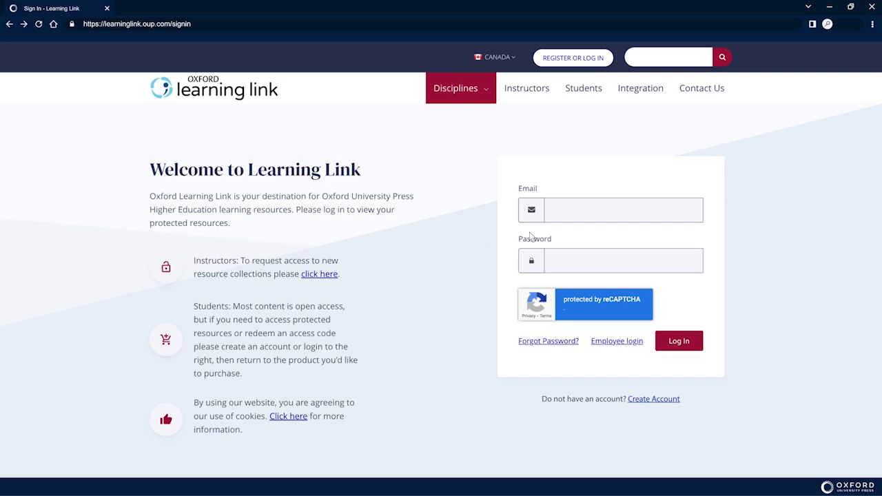
Log in with the new account's e-mail address and password.
{"action": "left_click", "coordinate": [688, 210]}
{"action": "type", "text": "John.Doe@university.edu"}
{"action": "left_click", "coordinate": [688, 261]}
{"action": "type", "text": "•••••••••••"}
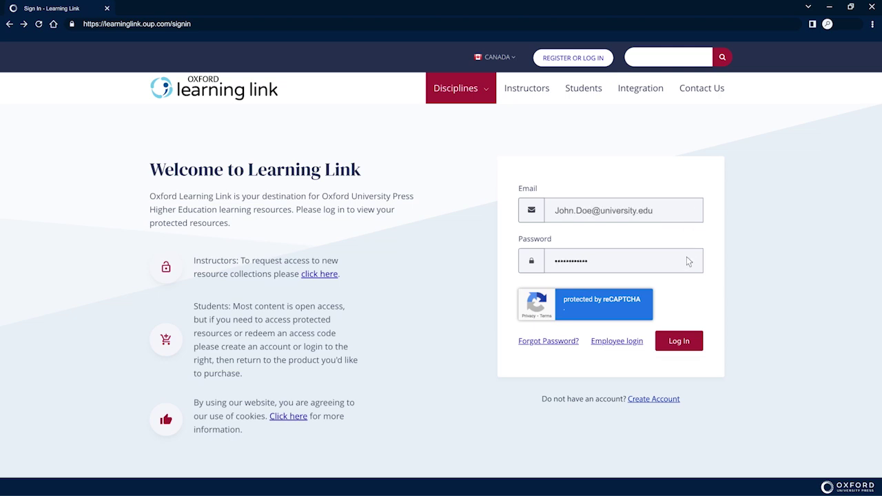
{"action": "left_click", "coordinate": [679, 341]}
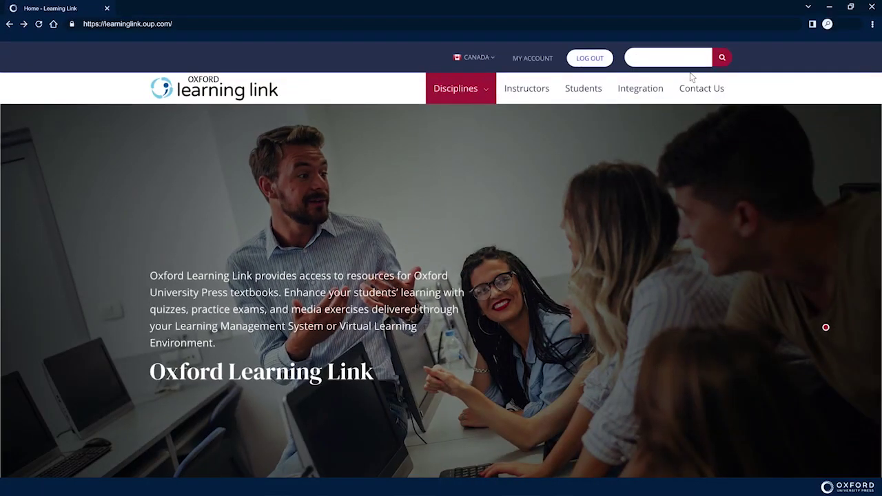
Search the site for 'COGNITION'.
{"action": "left_click", "coordinate": [693, 58]}
{"action": "type", "text": "COGNITION"}
{"action": "left_click", "coordinate": [720, 61]}
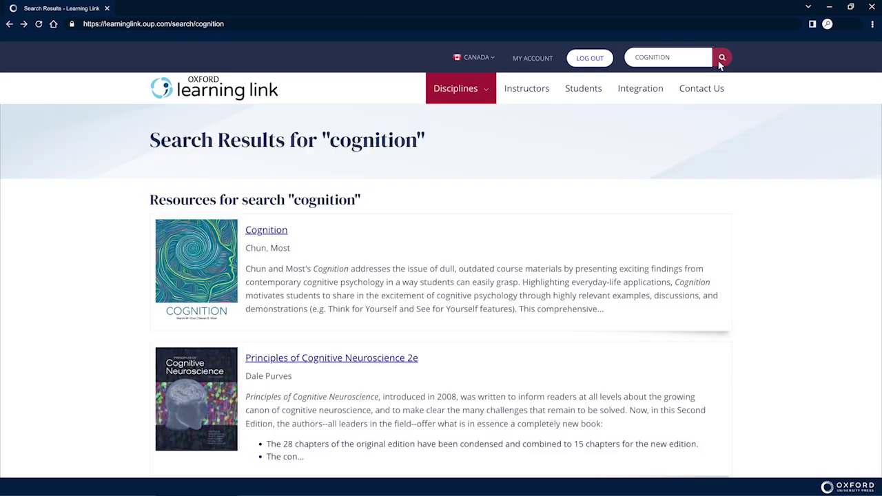
Open the Cognition result's Student Resources and bring up the Activate Your Access options.
{"action": "left_click", "coordinate": [681, 238]}
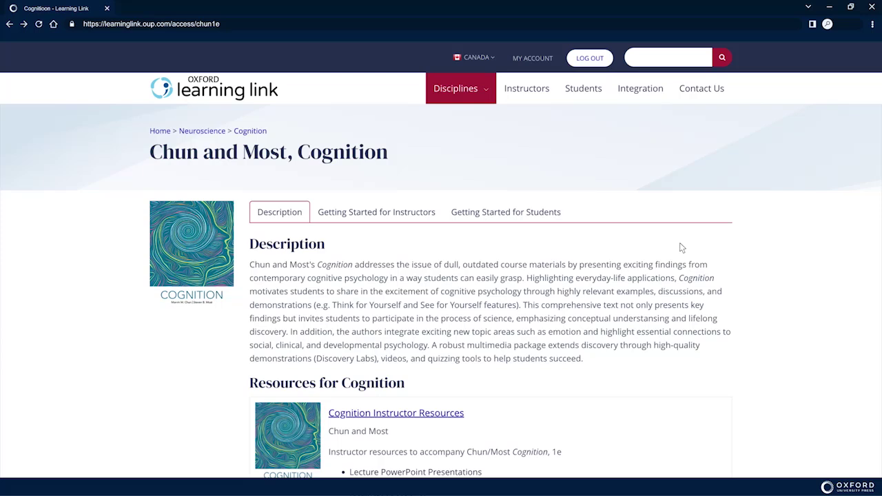
{"action": "scroll", "coordinate": [757, 254], "scroll_direction": "down", "scroll_amount": 1}
{"action": "scroll", "coordinate": [759, 254], "scroll_direction": "down", "scroll_amount": 4}
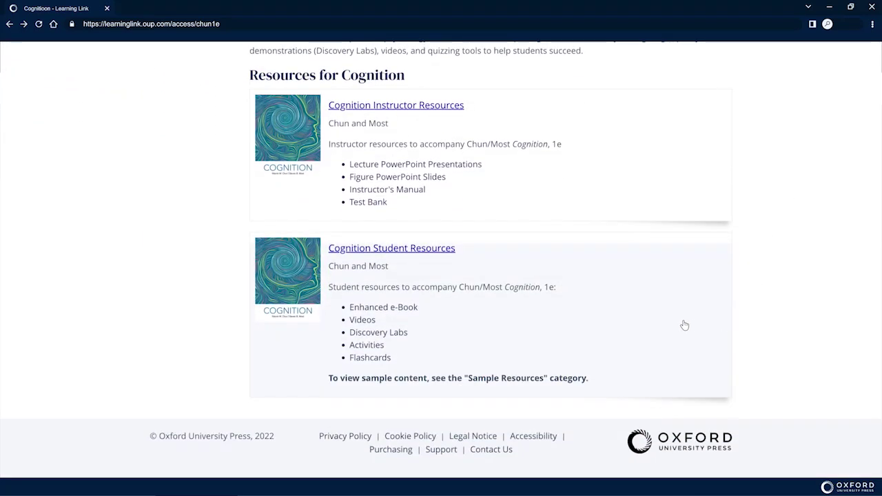
{"action": "left_click", "coordinate": [683, 325]}
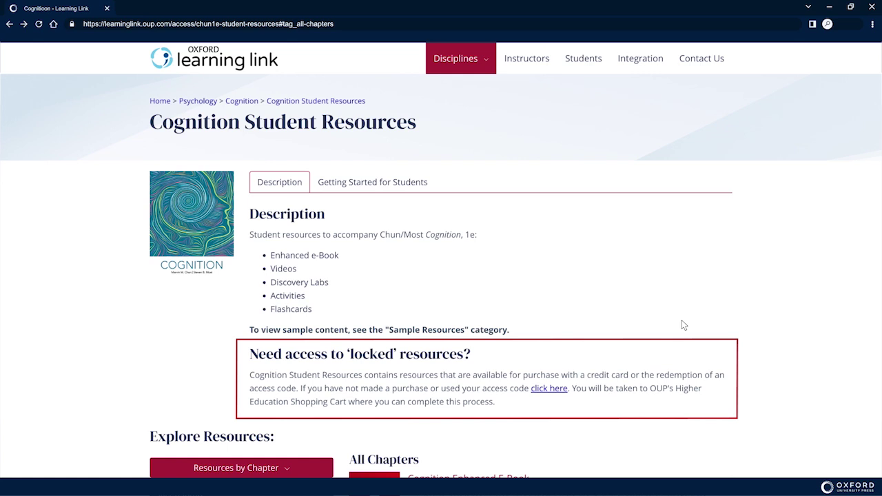
{"action": "left_click", "coordinate": [549, 389]}
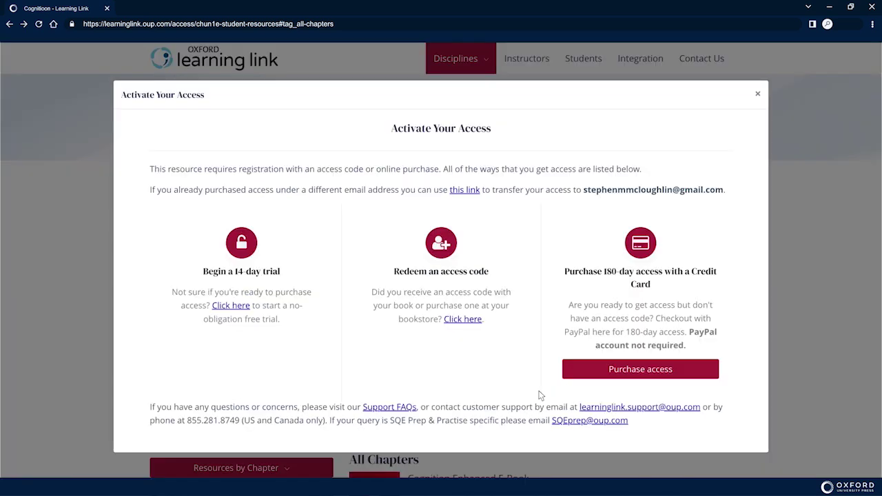